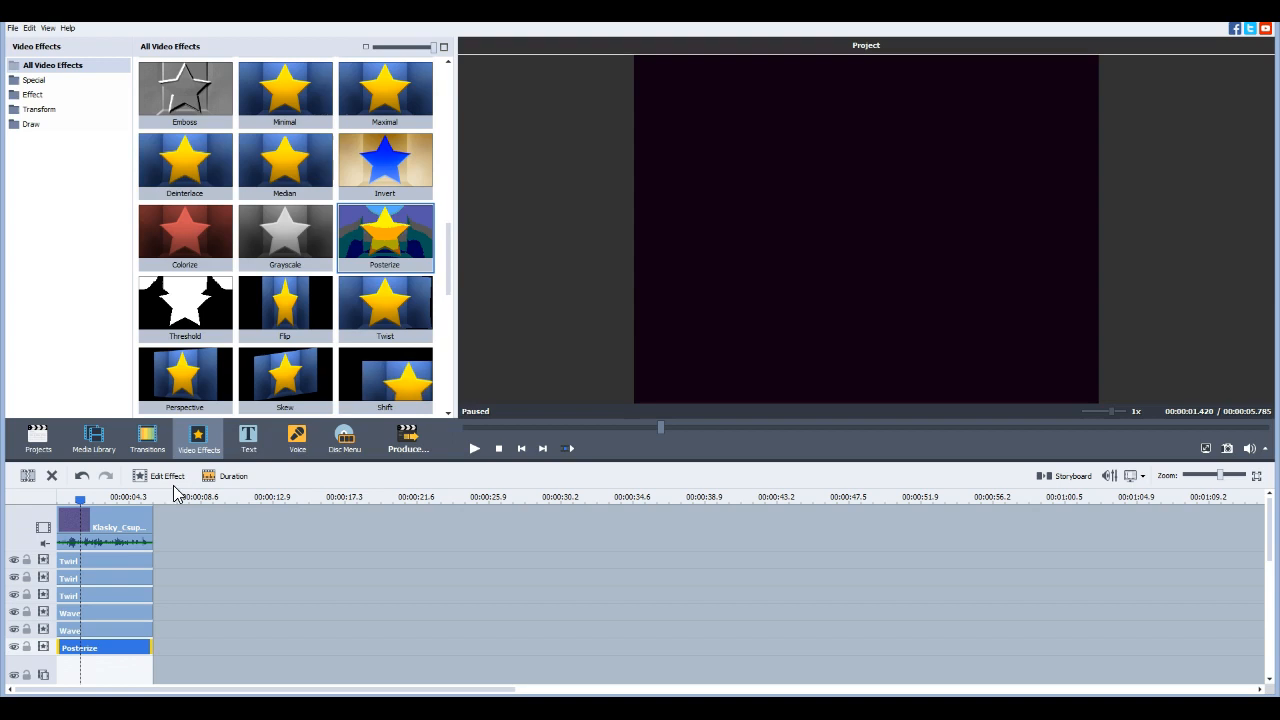
# Review the Degree and Angle settings of each of the three Twirl effects on the timeline
pyautogui.rightClick(147, 562)
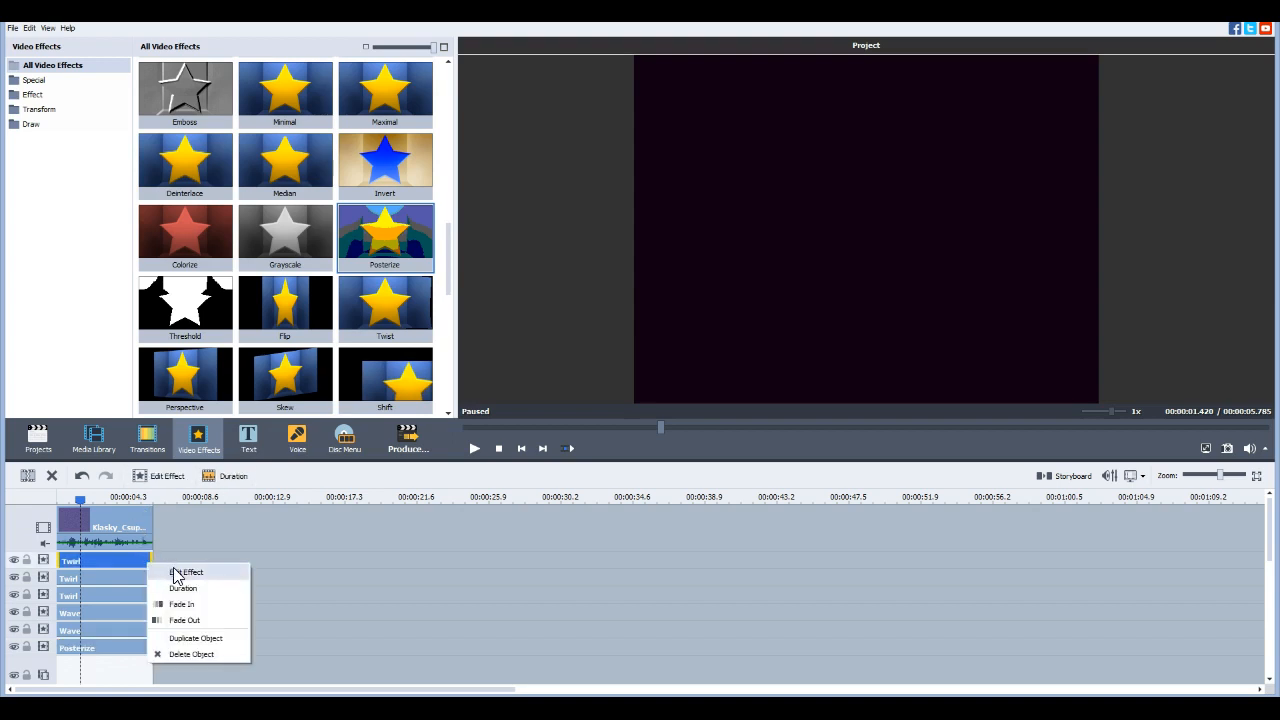
pyautogui.click(182, 573)
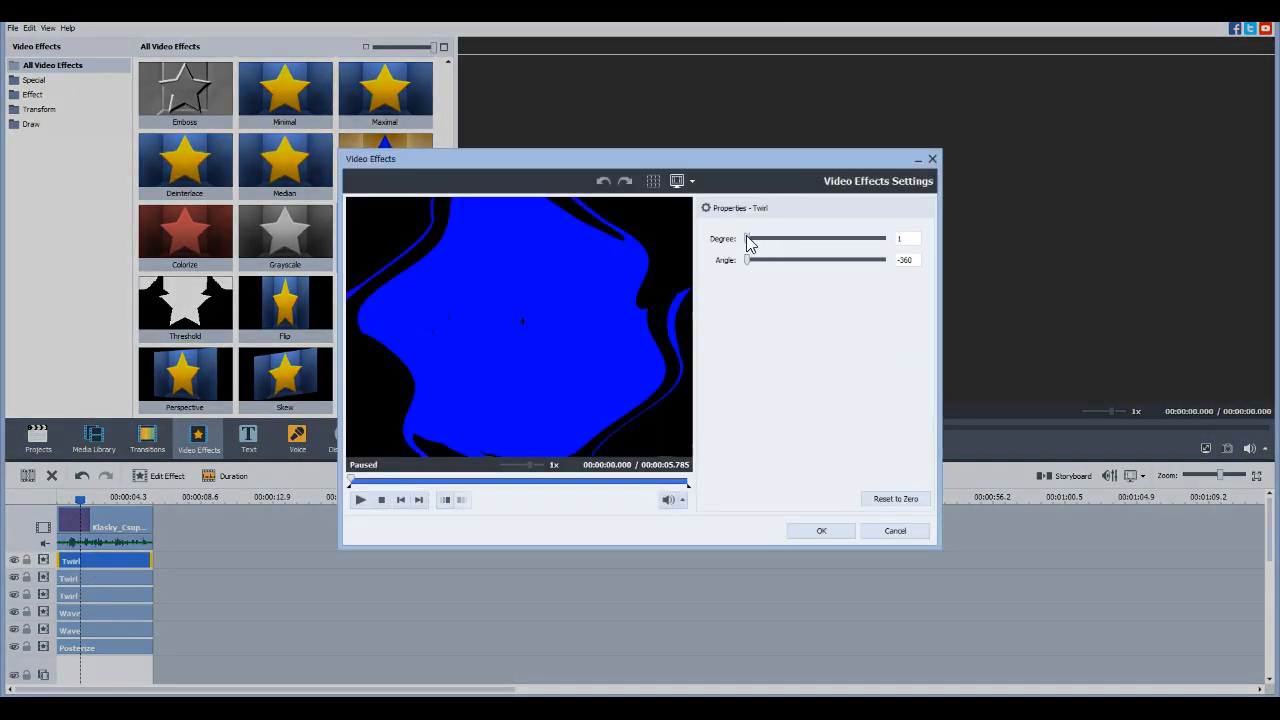
pyautogui.click(908, 259)
pyautogui.click(822, 531)
pyautogui.rightClick(152, 576)
pyautogui.click(180, 582)
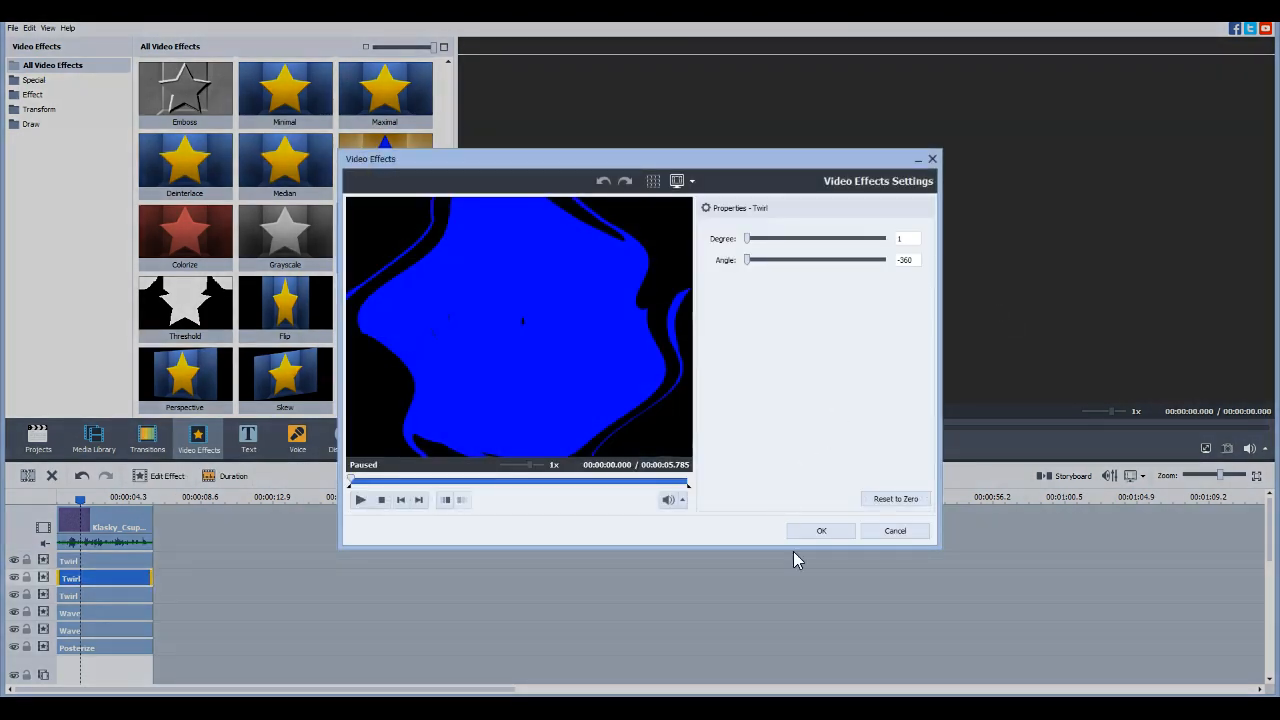
pyautogui.click(816, 531)
pyautogui.rightClick(103, 592)
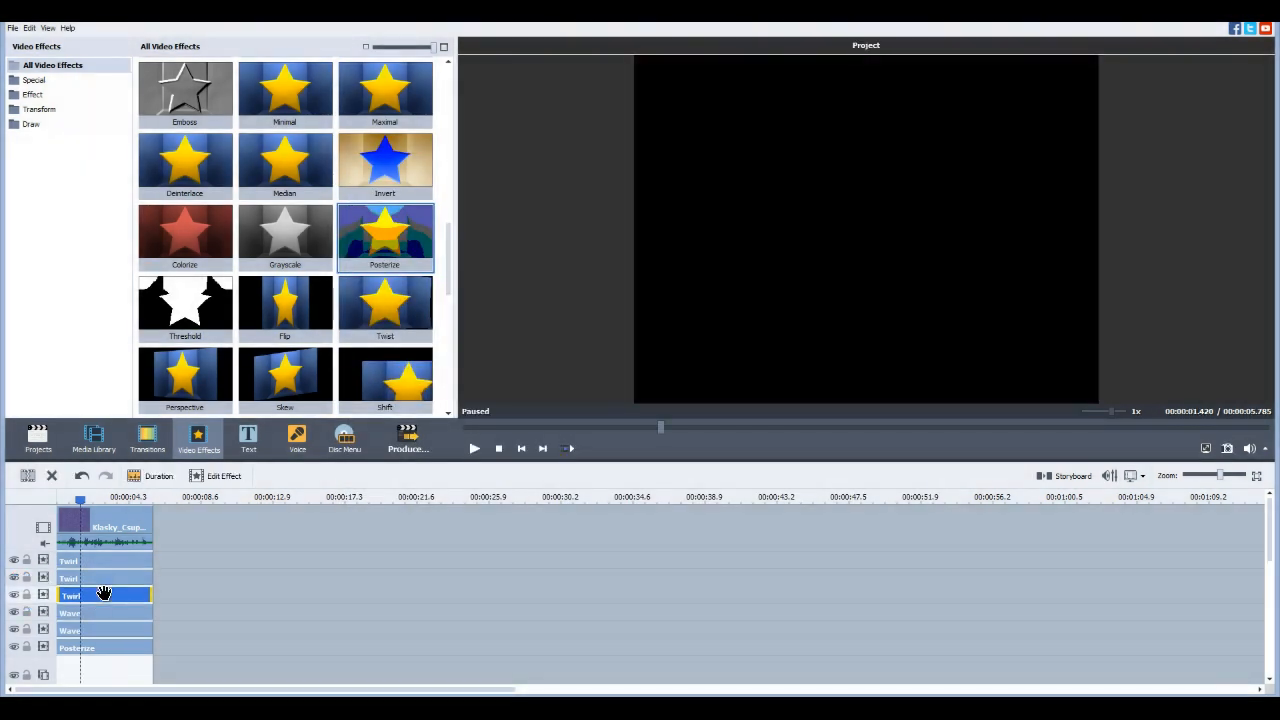
pyautogui.click(128, 600)
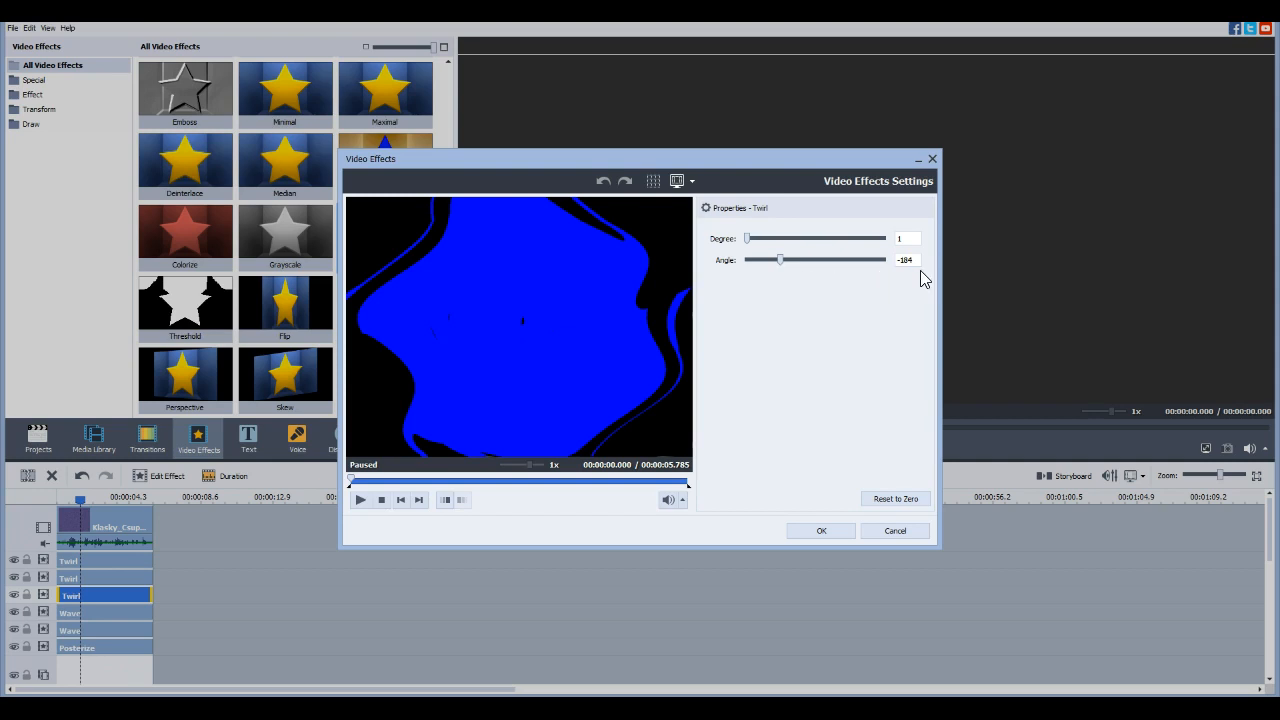
pyautogui.click(843, 531)
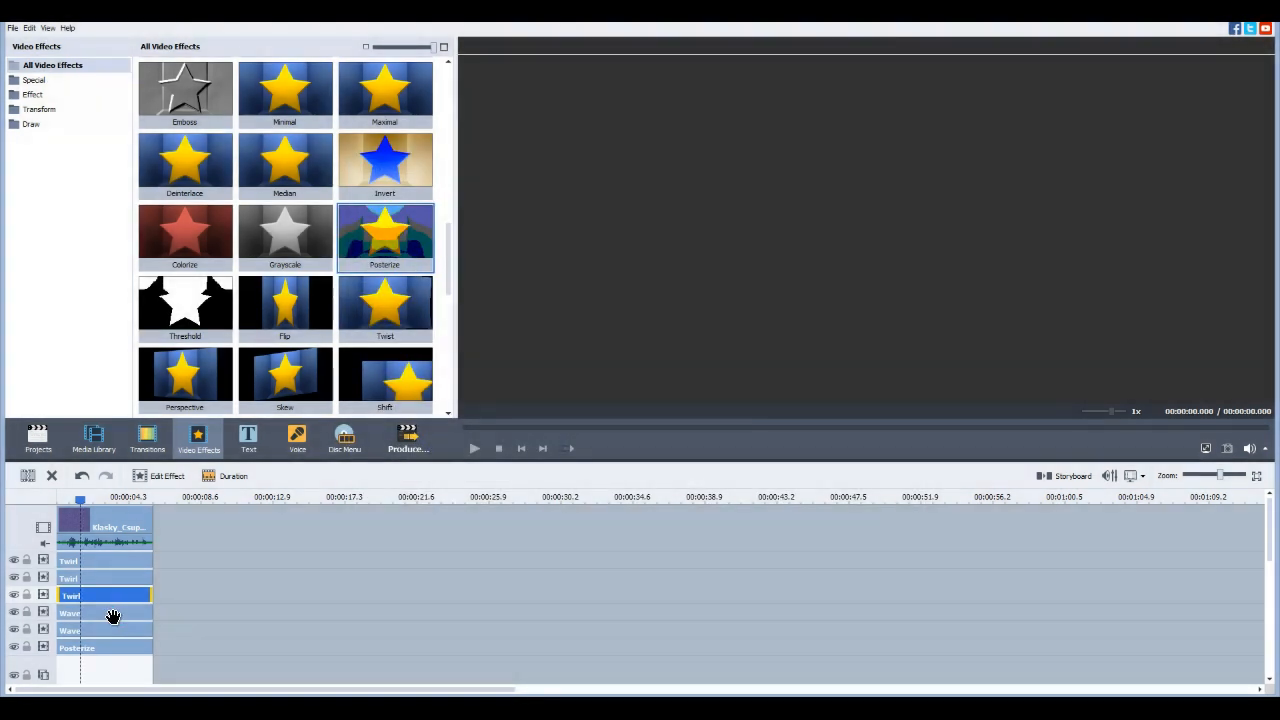
# Review the Peaks, Amplitude, Speed, Offset and Vertical settings of both Wave effects on the timeline
pyautogui.rightClick(113, 617)
pyautogui.click(155, 527)
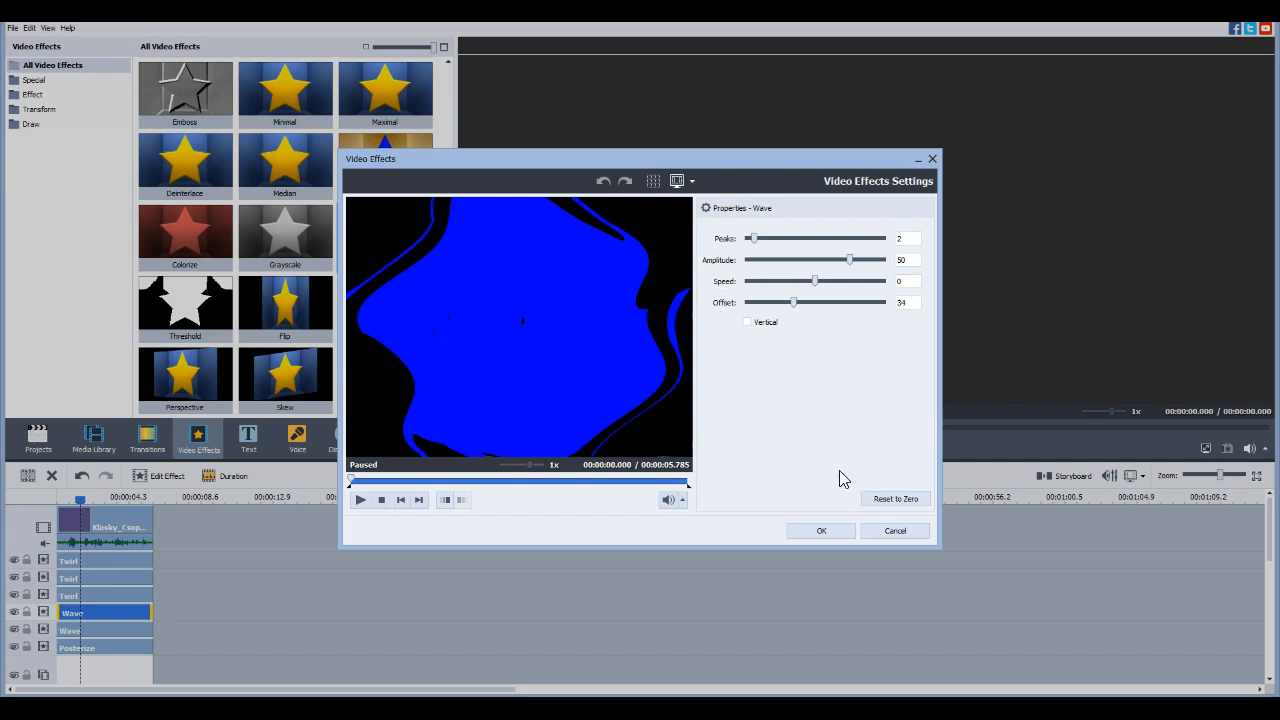
pyautogui.click(837, 536)
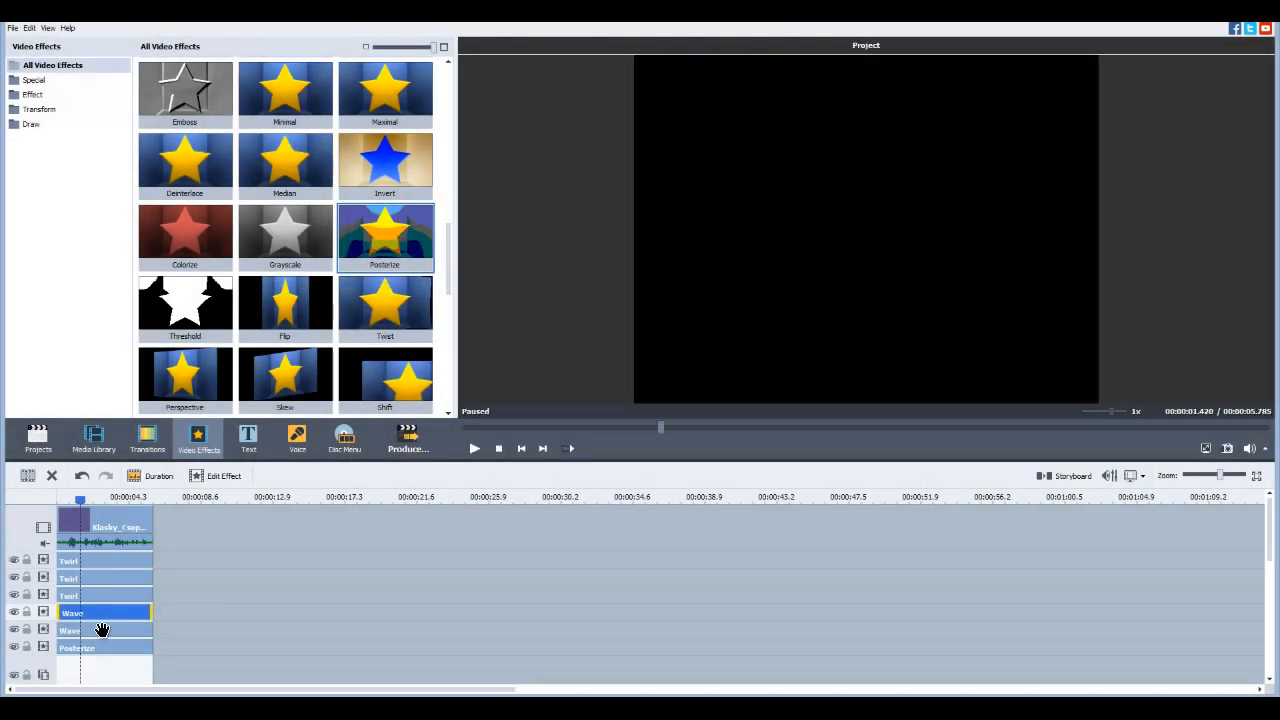
pyautogui.rightClick(100, 630)
pyautogui.click(143, 540)
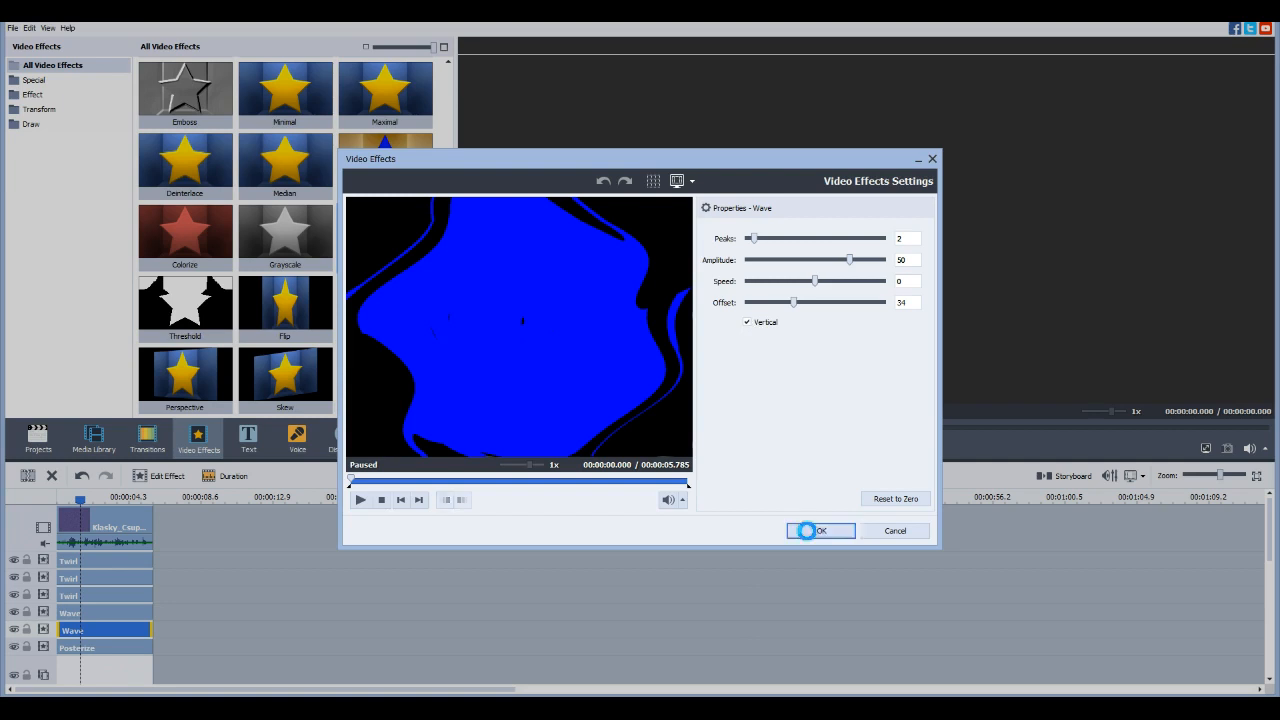
pyautogui.click(812, 530)
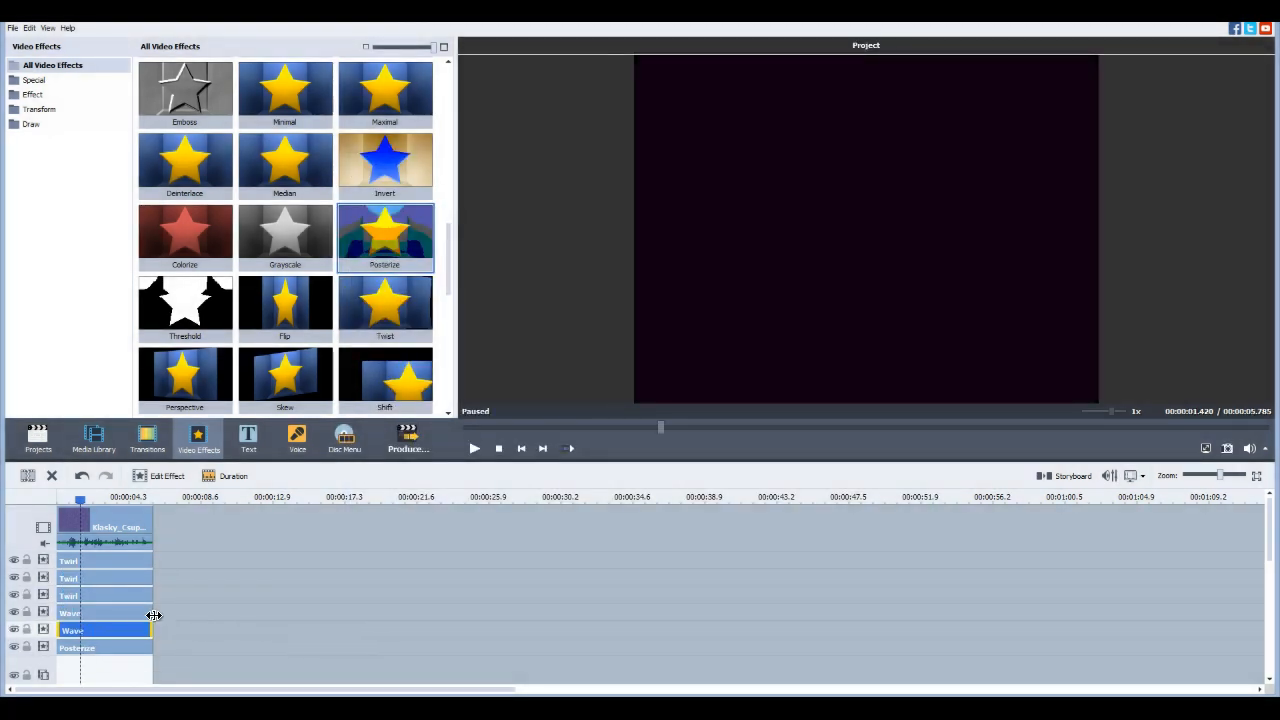
pyautogui.rightClick(129, 614)
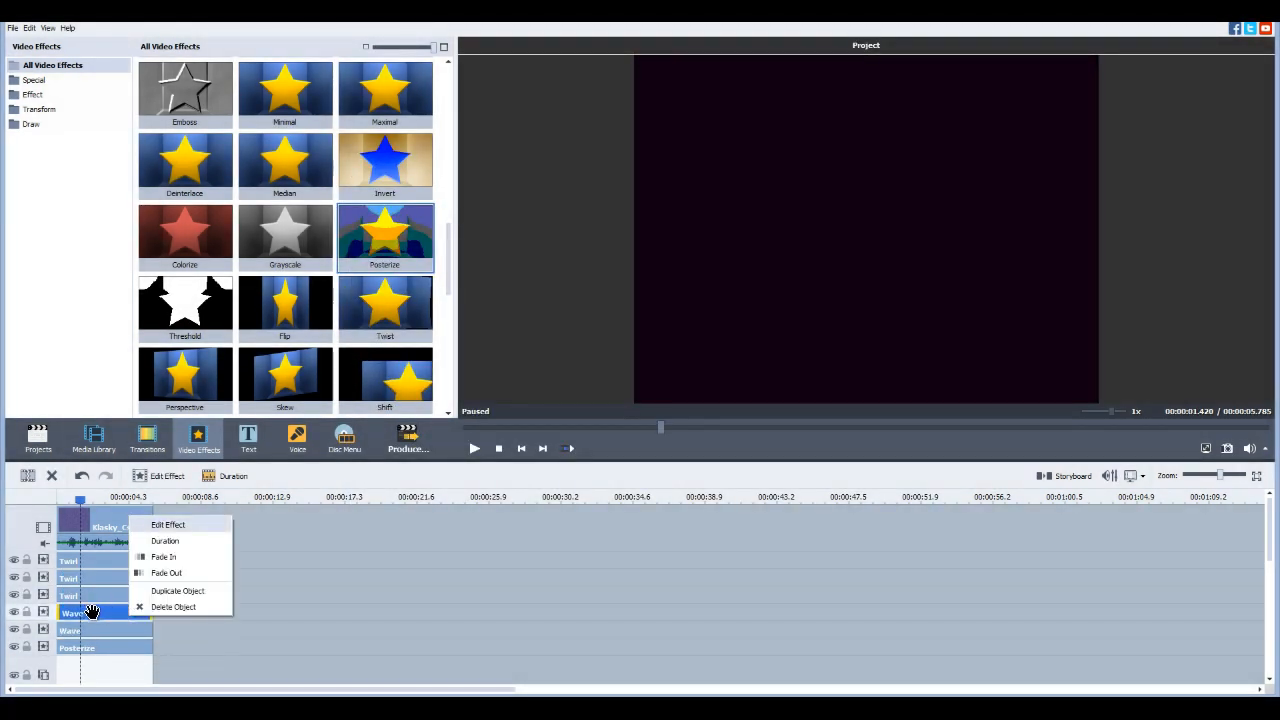
pyautogui.click(86, 628)
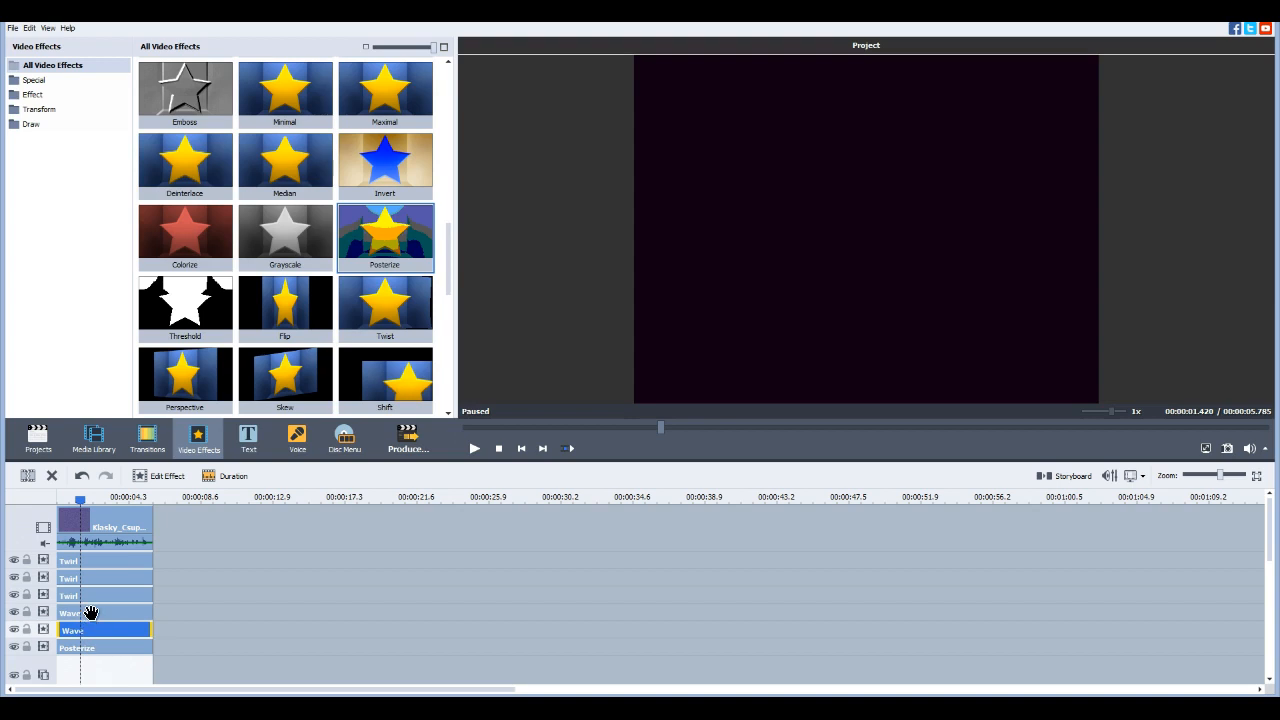
pyautogui.click(95, 610)
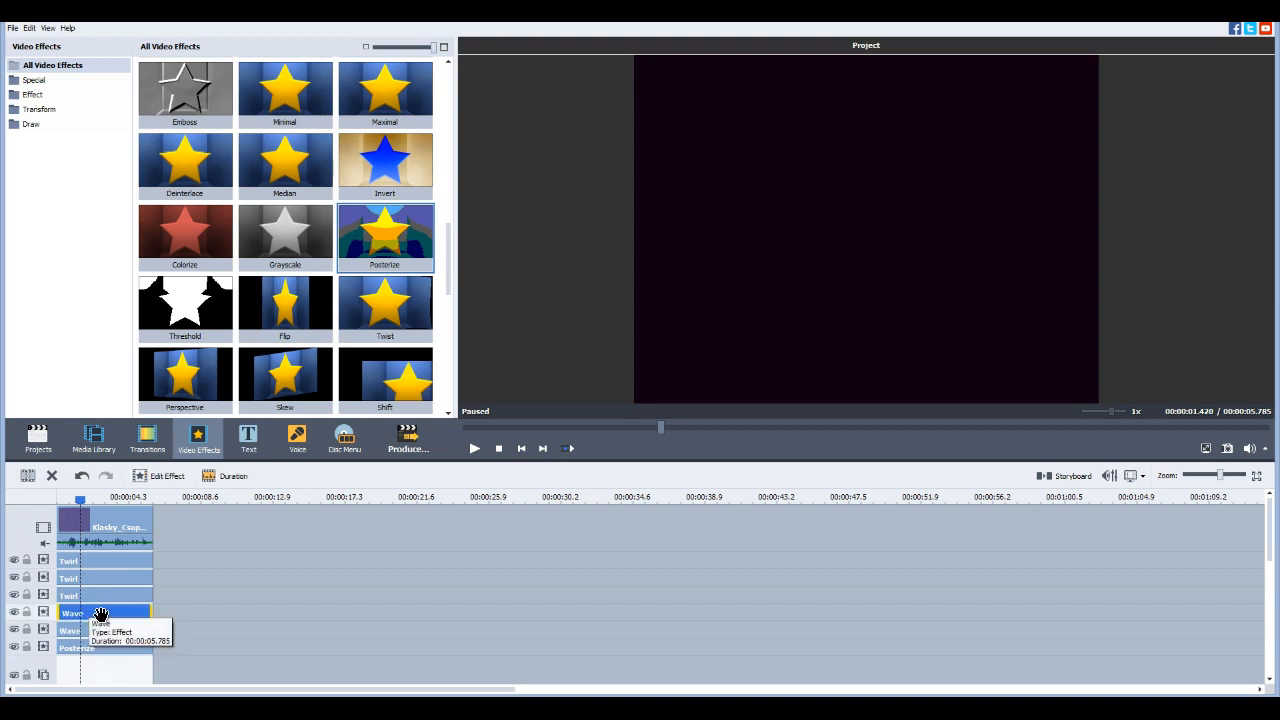
pyautogui.click(95, 626)
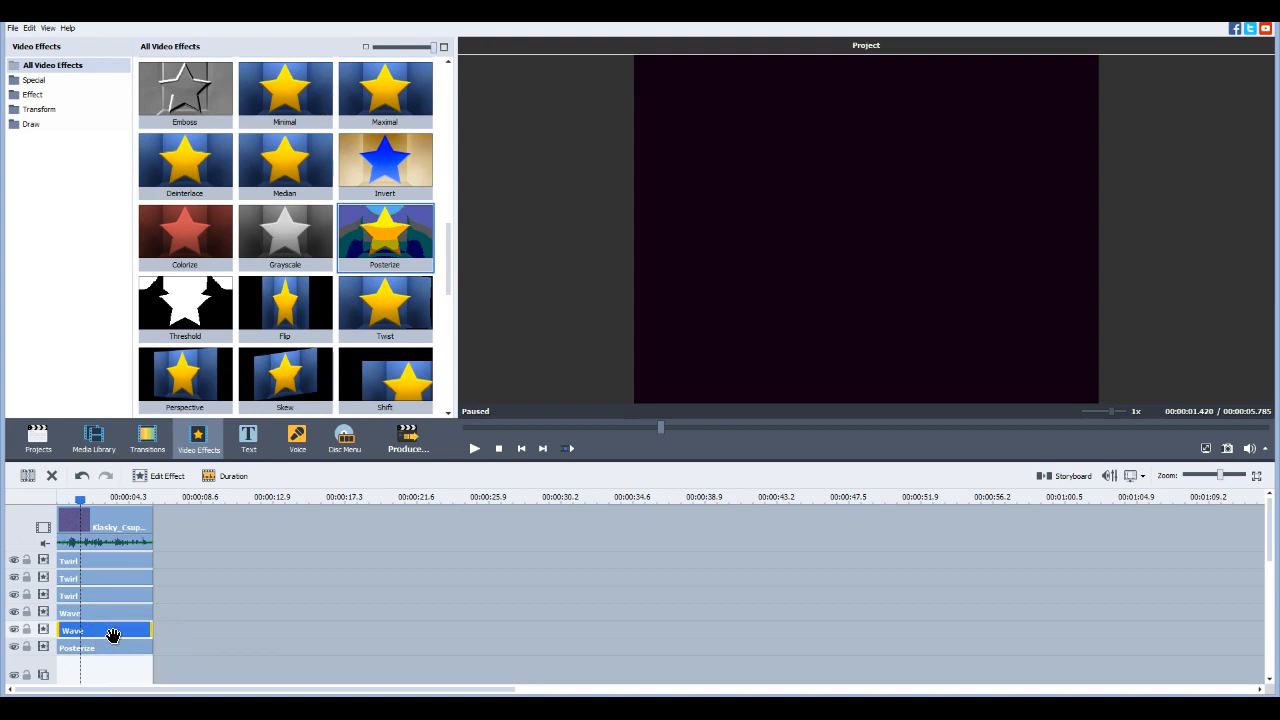
# Review the Mask and Levels settings of the Posterize effect on the timeline
pyautogui.rightClick(108, 643)
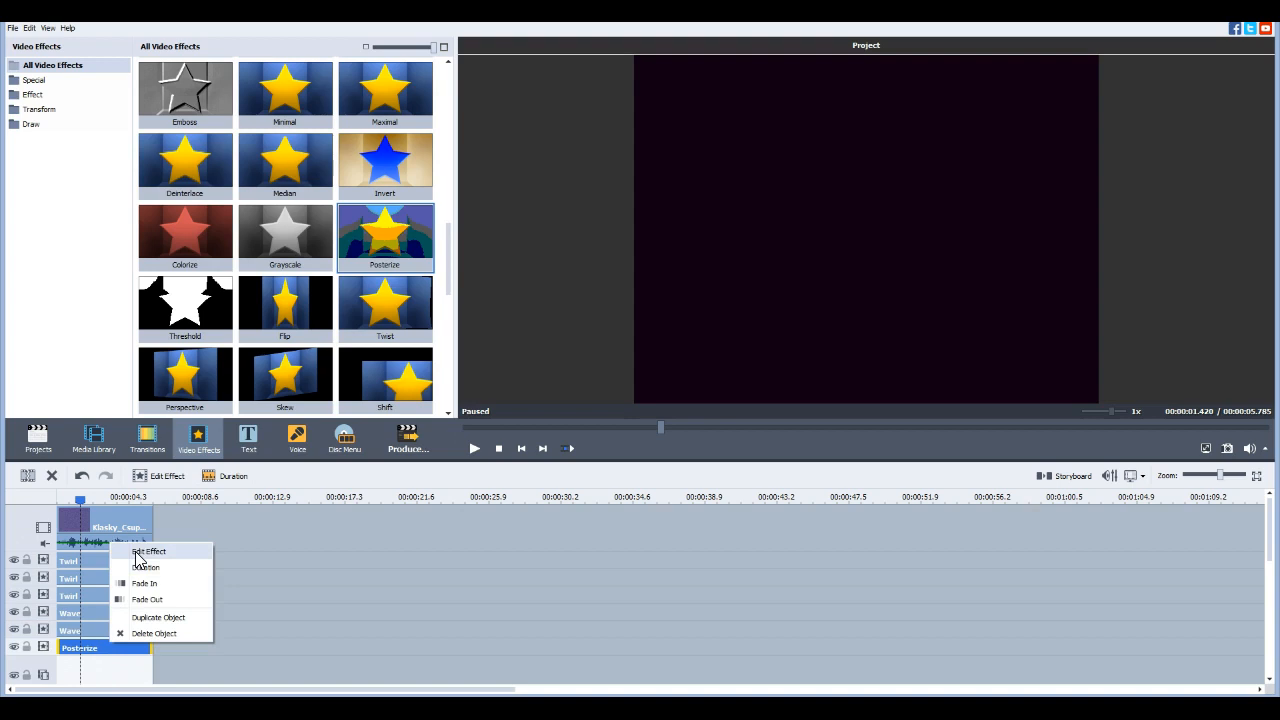
pyautogui.click(140, 551)
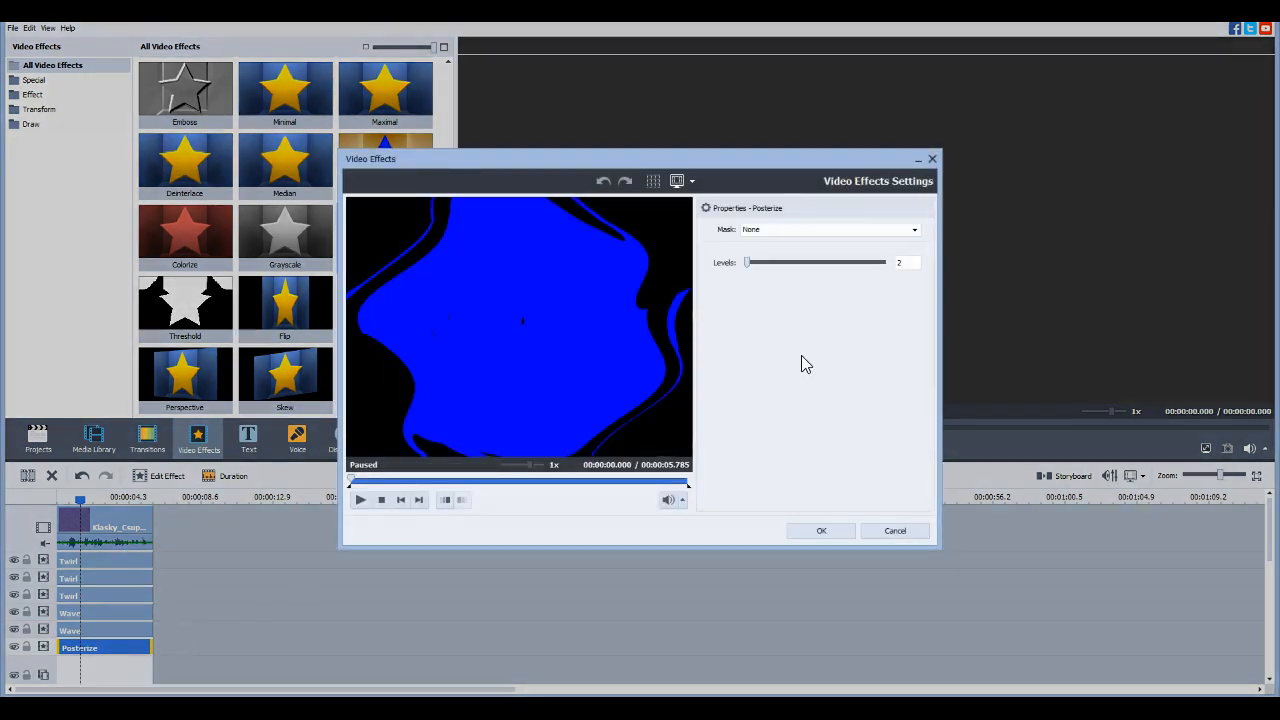
pyautogui.click(801, 529)
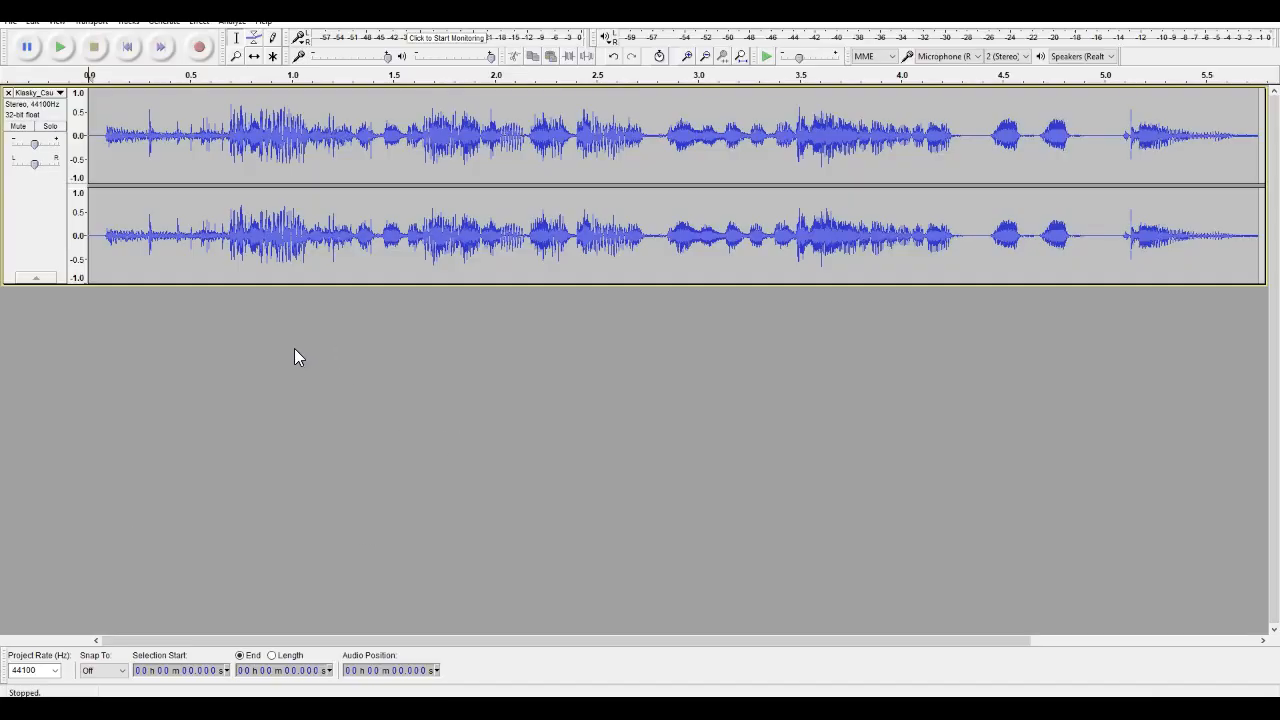
# In Audacity, apply IL Vocodex (demo) to the whole track with the Old school preset and all carrier keyboard notes enabled, and play the result
pyautogui.click(199, 21)
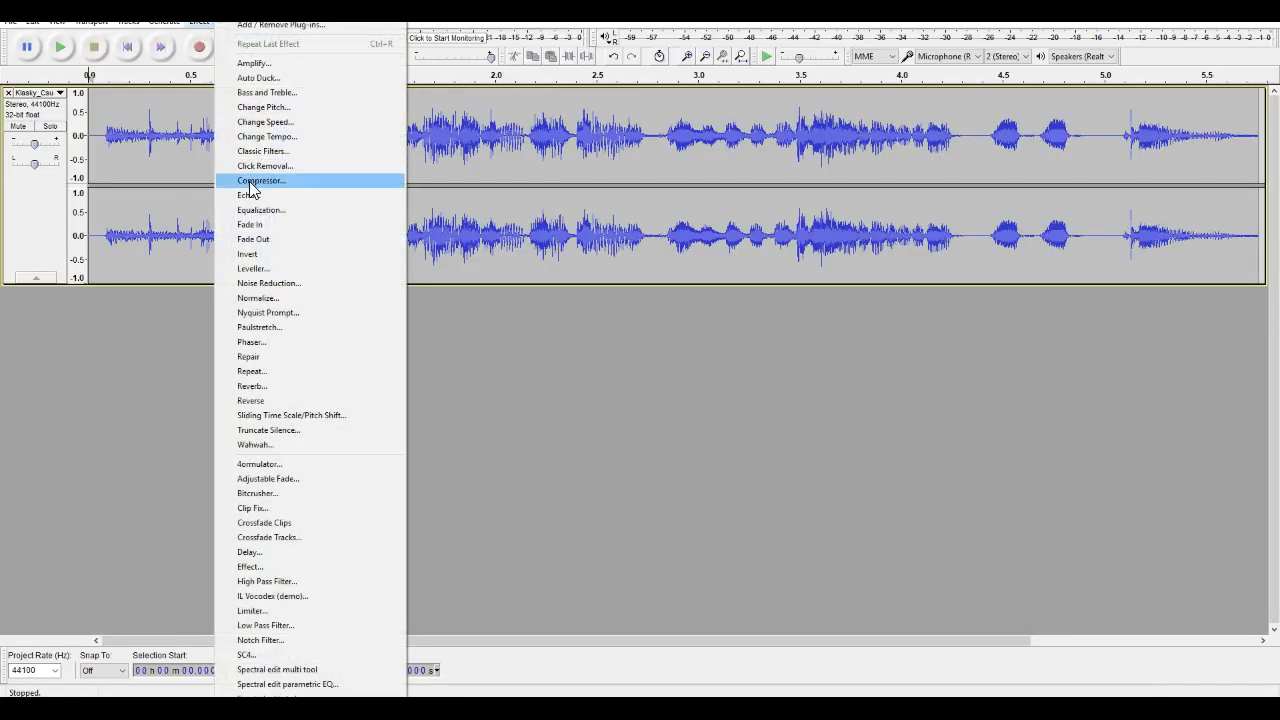
pyautogui.click(305, 597)
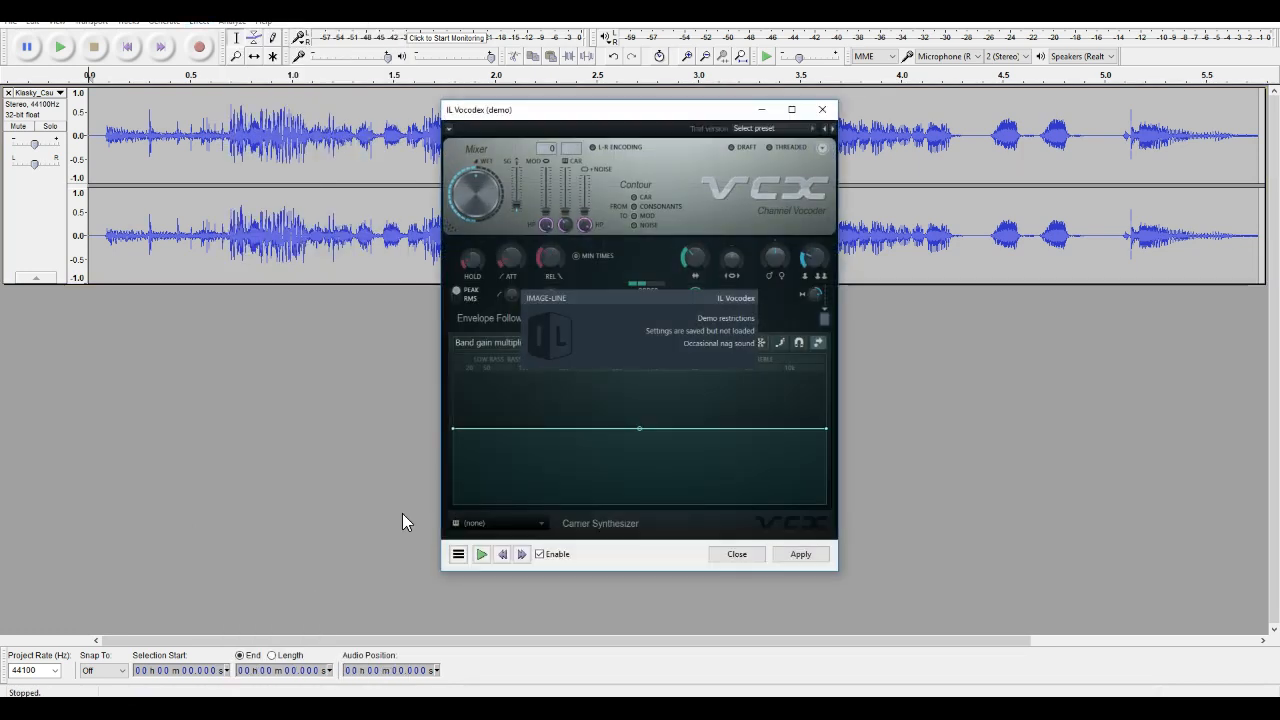
pyautogui.click(767, 127)
pyautogui.click(769, 342)
pyautogui.moveTo(572, 553)
pyautogui.mouseDown()
pyautogui.moveTo(703, 547)
pyautogui.moveTo(714, 559)
pyautogui.moveTo(735, 543)
pyautogui.moveTo(773, 554)
pyautogui.moveTo(777, 538)
pyautogui.moveTo(783, 554)
pyautogui.moveTo(826, 546)
pyautogui.mouseUp()
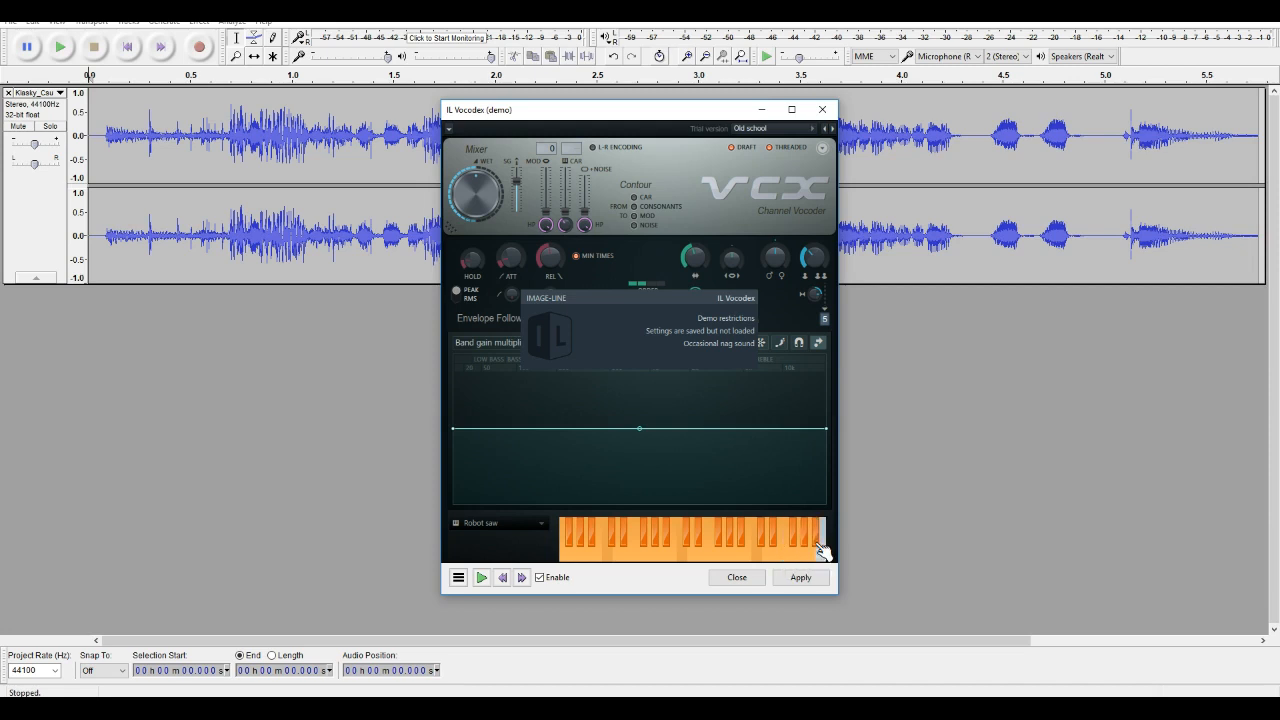
pyautogui.click(798, 578)
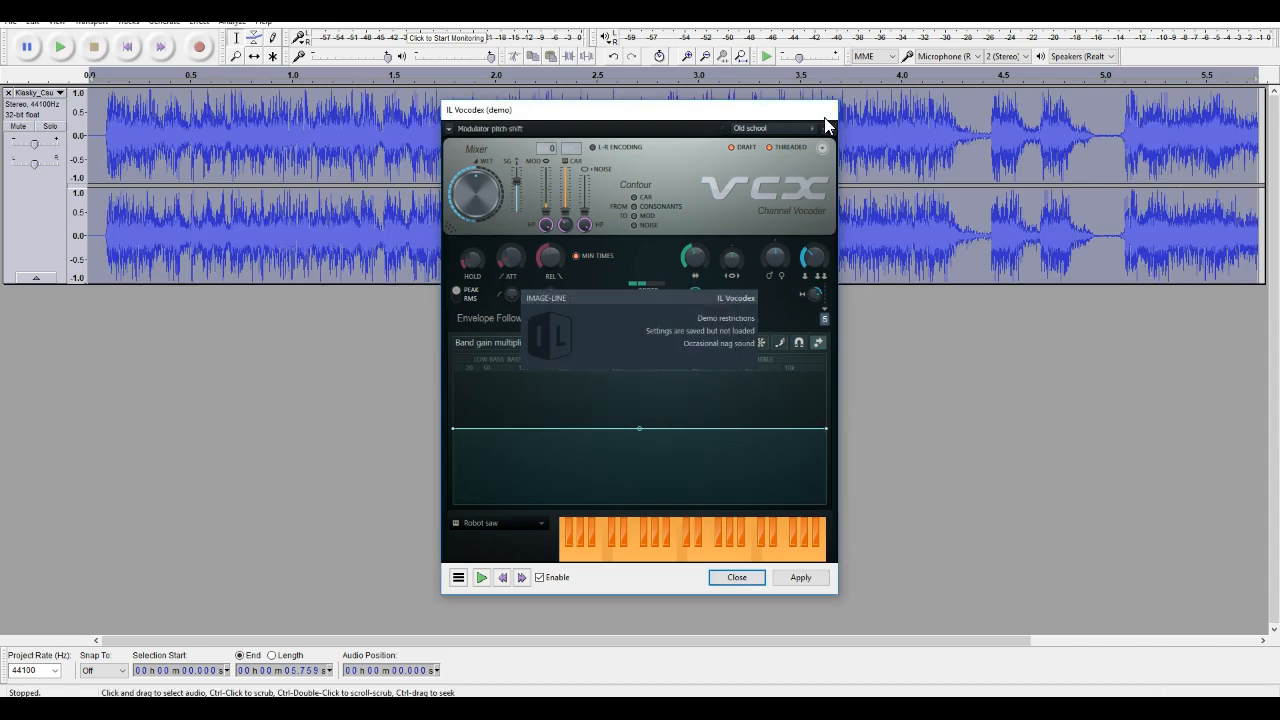
pyautogui.click(822, 110)
pyautogui.click(60, 47)
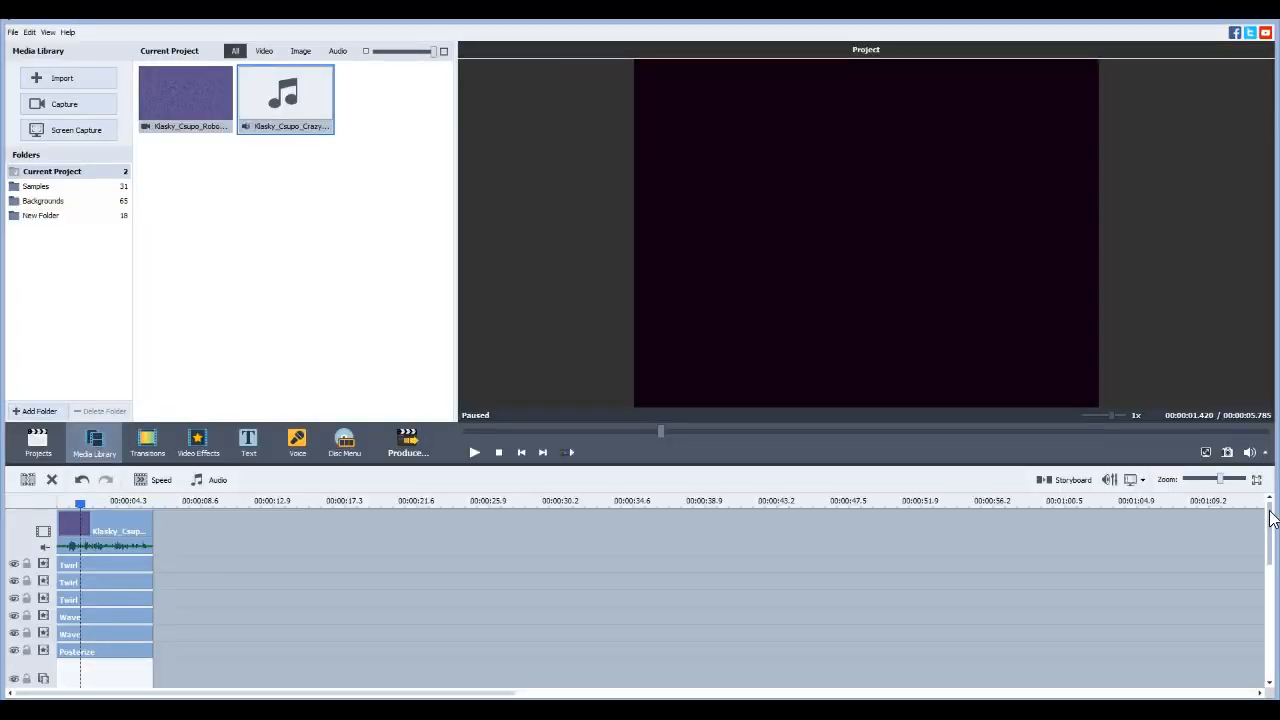
# In AVS Video Editor, mute the original video clip's sound and play the project from the beginning
pyautogui.moveTo(1270, 520); pyautogui.dragTo(1260, 640)
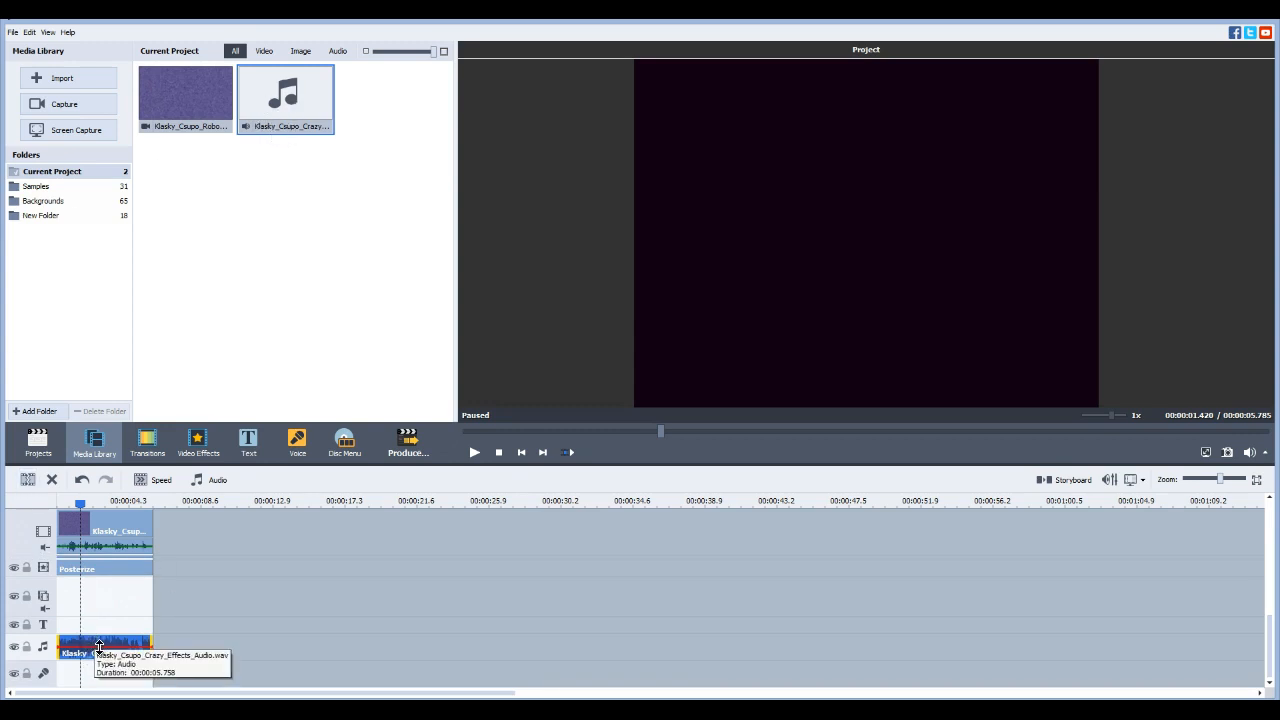
pyautogui.rightClick(130, 537)
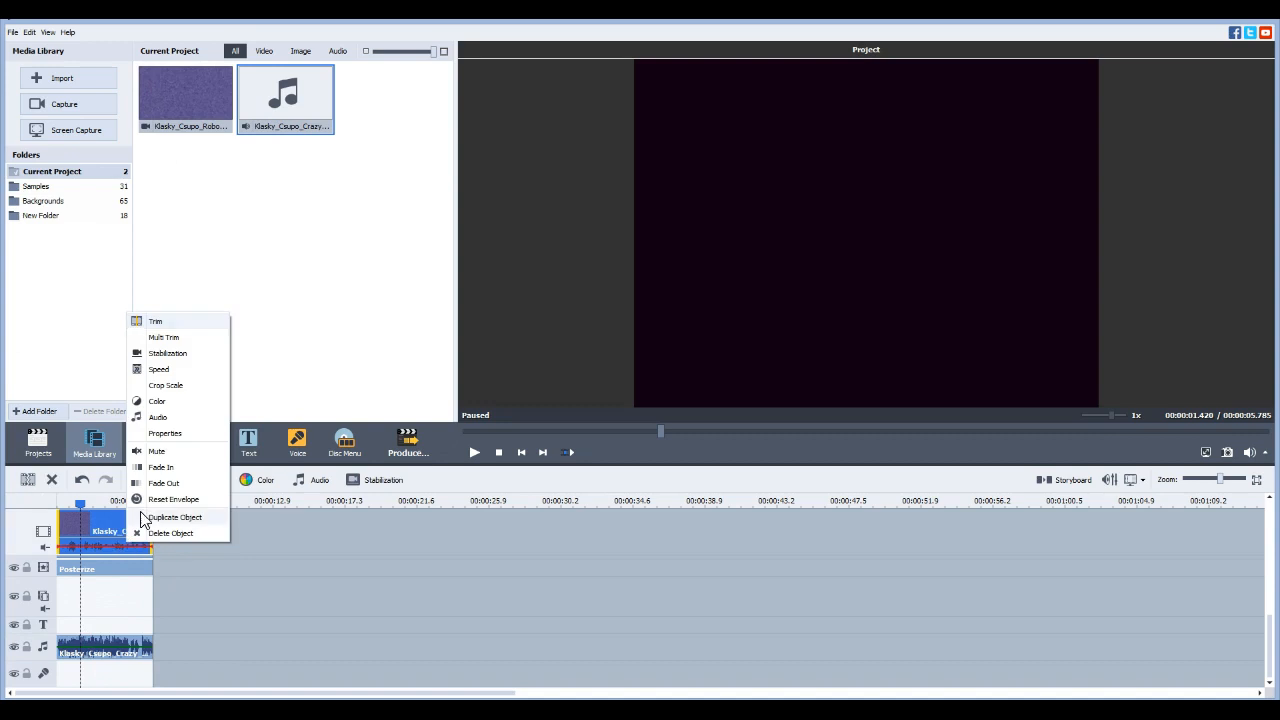
pyautogui.click(172, 452)
pyautogui.click(59, 499)
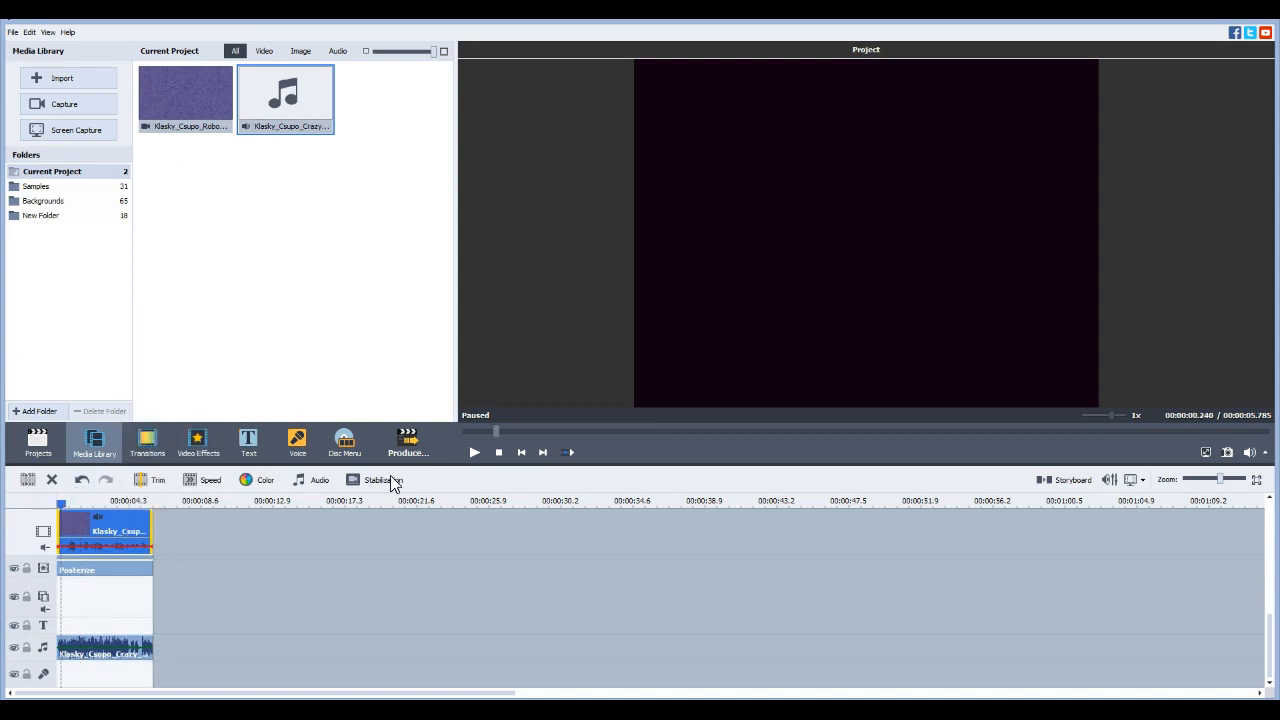
pyautogui.click(474, 452)
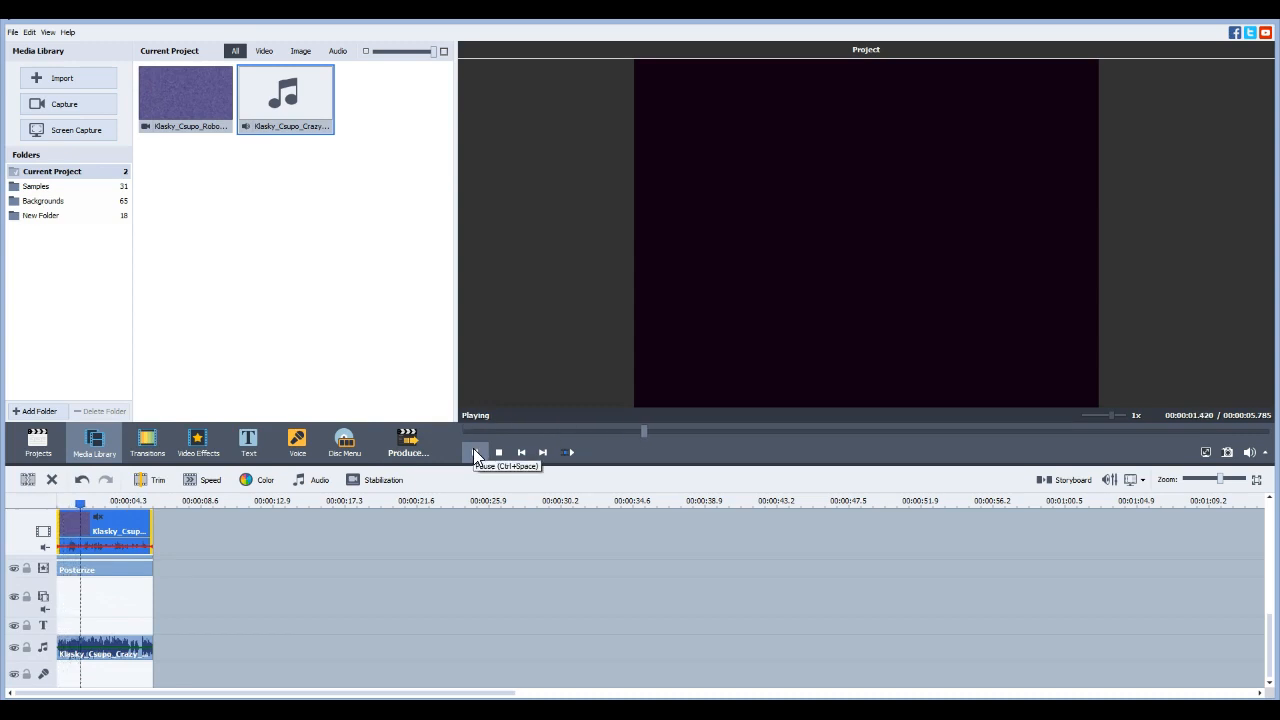